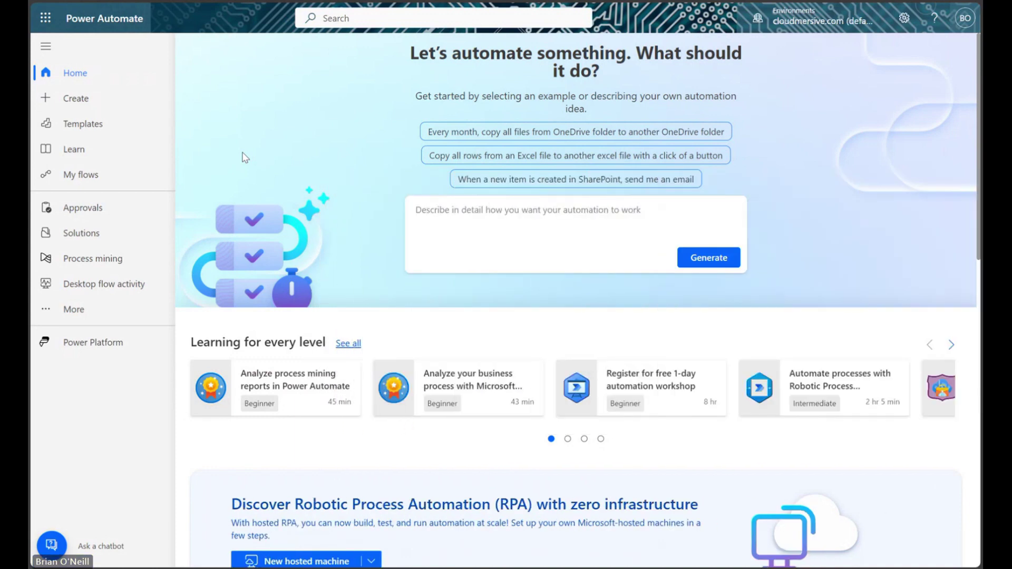
Create an instant cloud flow that starts with the 'Manually trigger a flow' trigger
{"action": "left_click", "coordinate": [122, 101]}
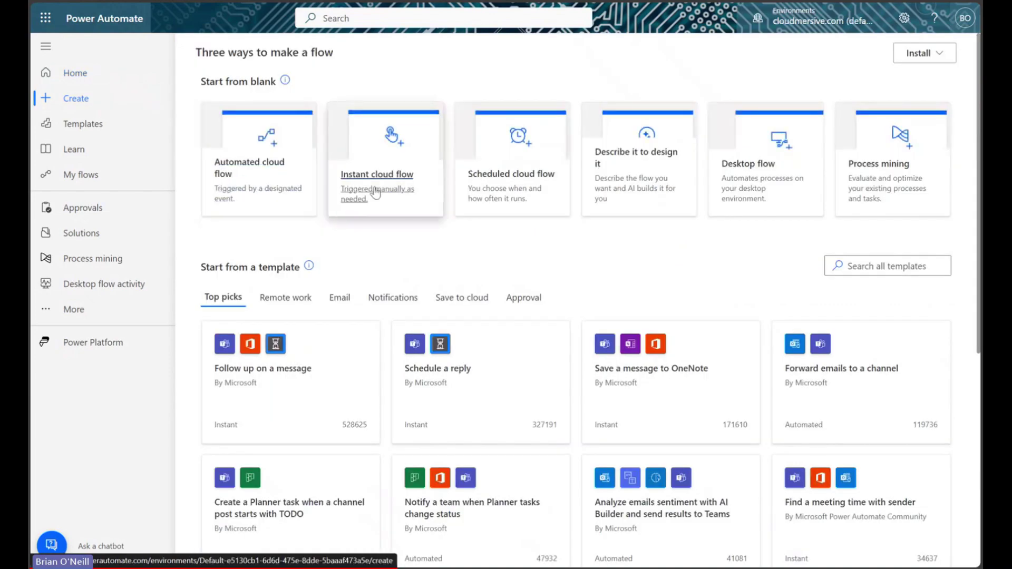
{"action": "left_click", "coordinate": [385, 169]}
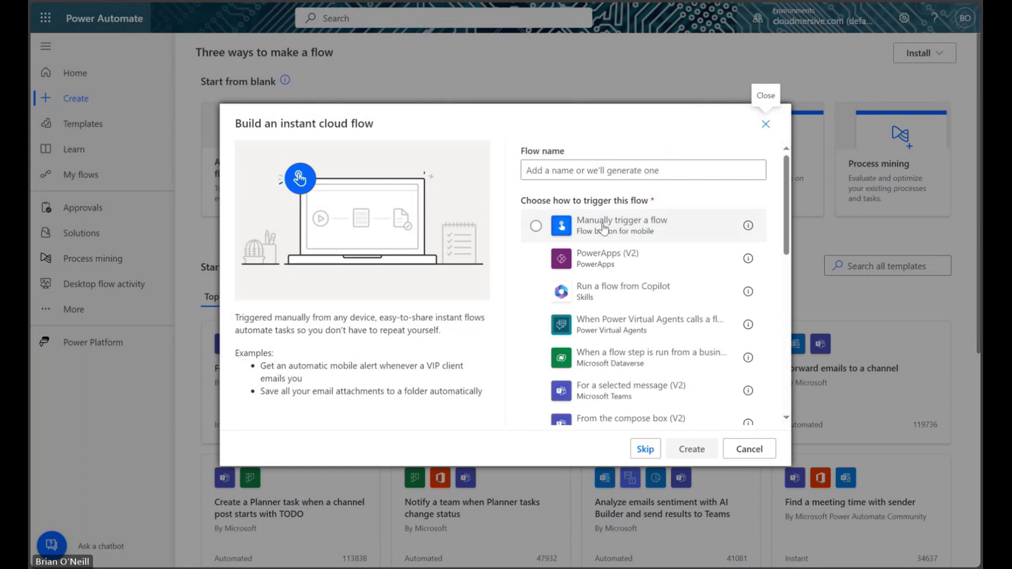
{"action": "left_click", "coordinate": [602, 225]}
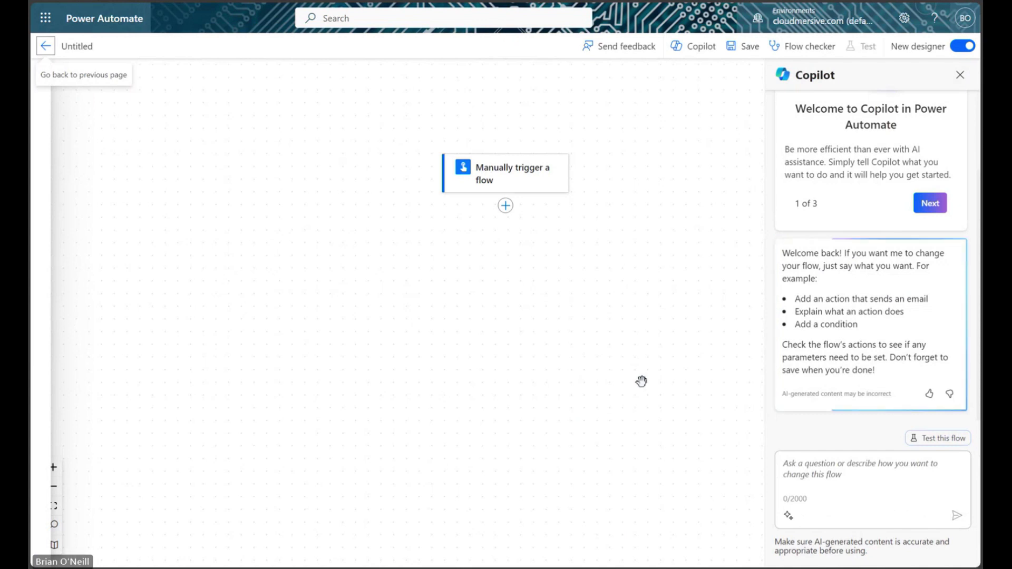
Dismiss Copilot and add a OneDrive 'Get file content' action after the trigger
{"action": "left_click", "coordinate": [959, 75]}
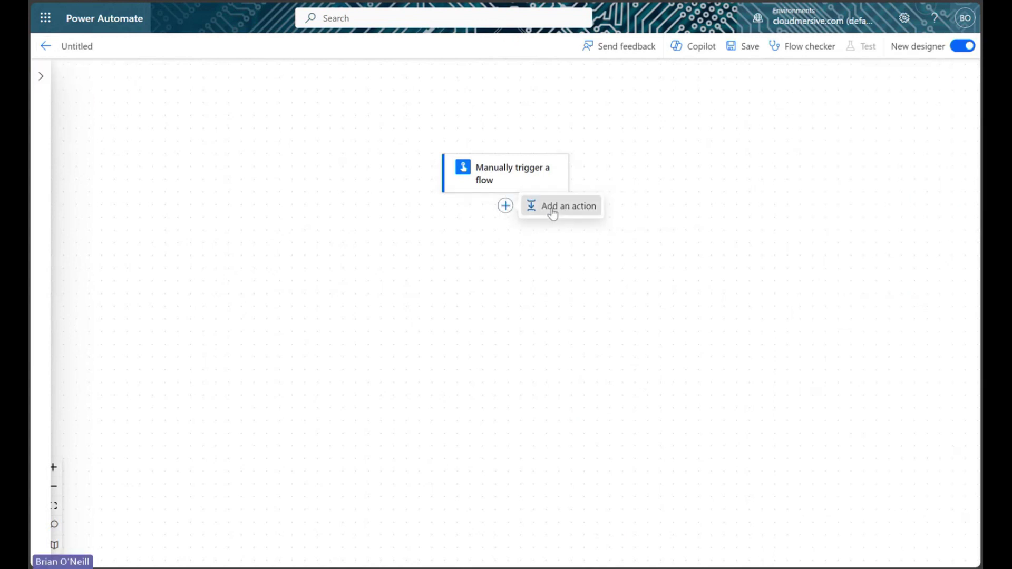
{"action": "left_click", "coordinate": [552, 207]}
{"action": "type", "text": "get f"}
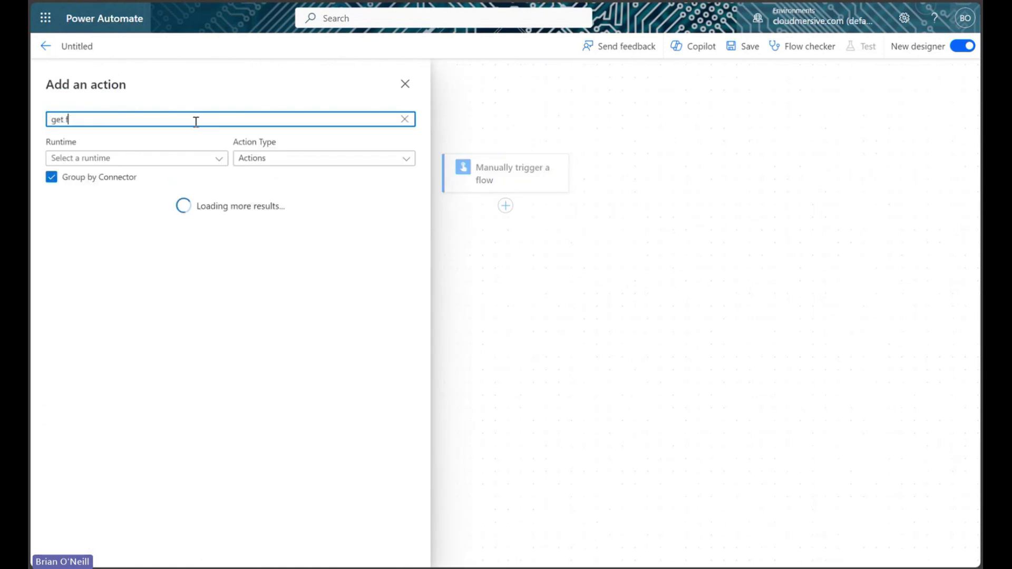
{"action": "type", "text": "ile content"}
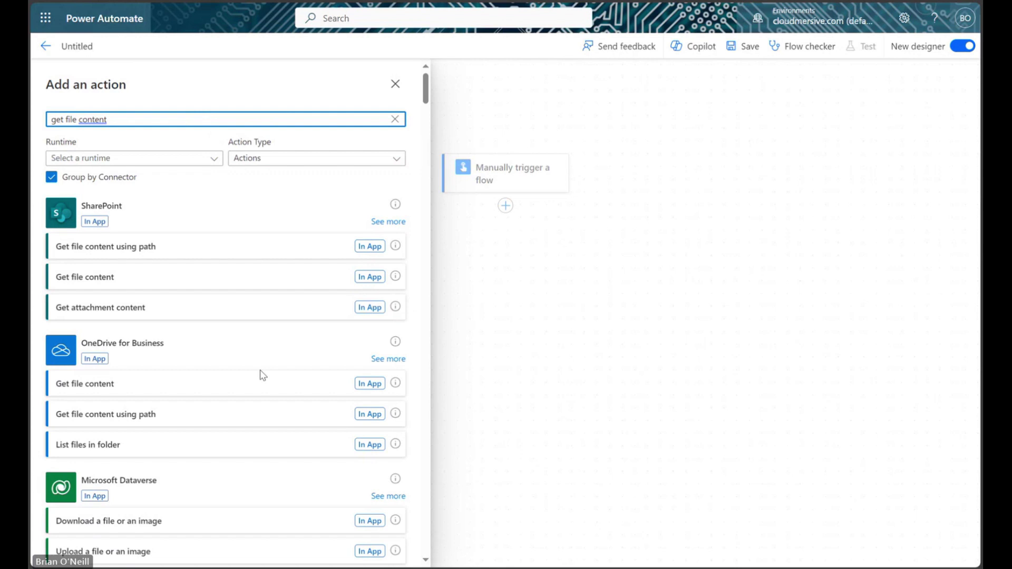
{"action": "left_click", "coordinate": [262, 390]}
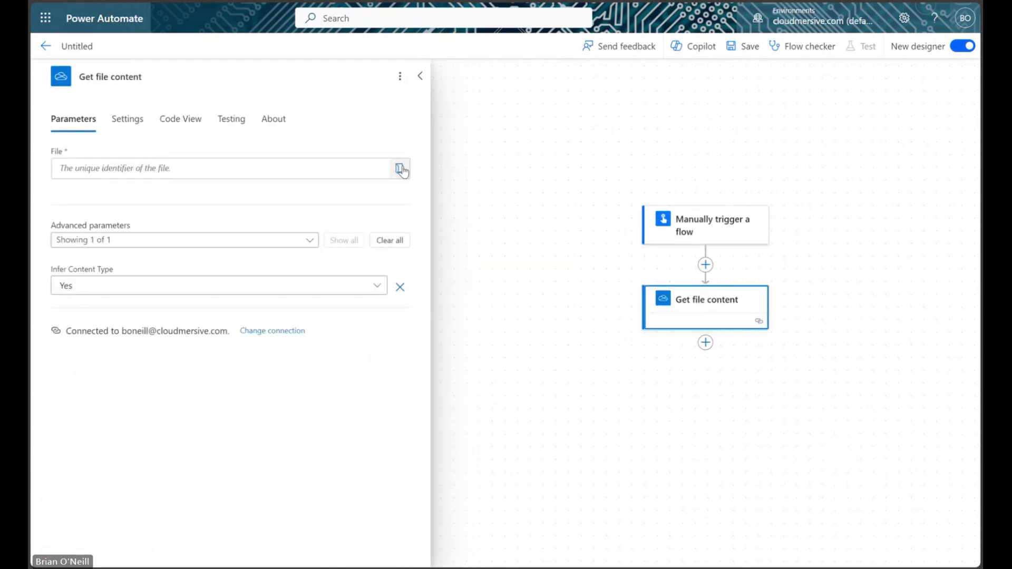
Set its file to Root > Sample Files > sales spreadsheet with product image.xlsx
{"action": "left_click", "coordinate": [400, 169]}
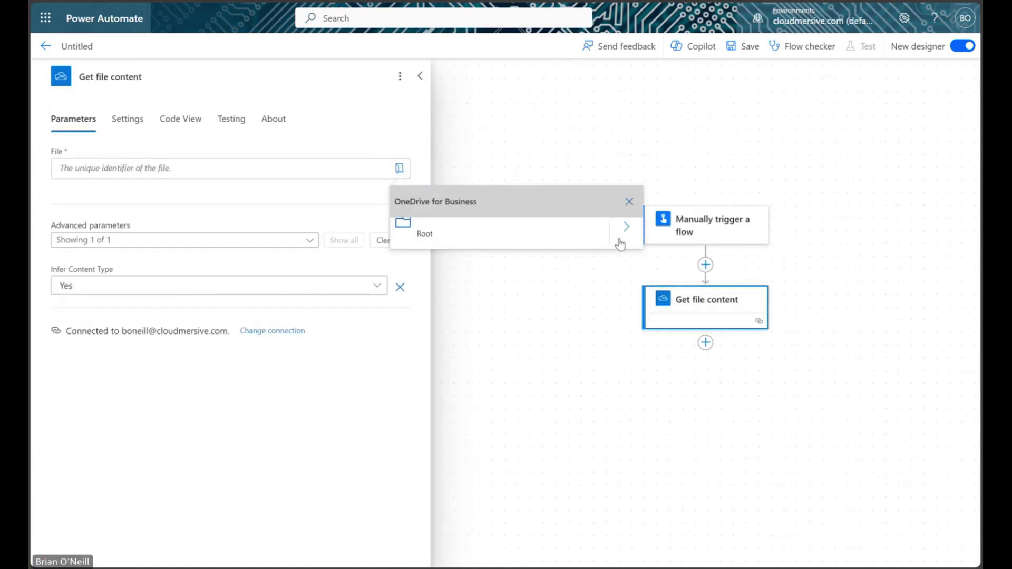
{"action": "left_click", "coordinate": [626, 227]}
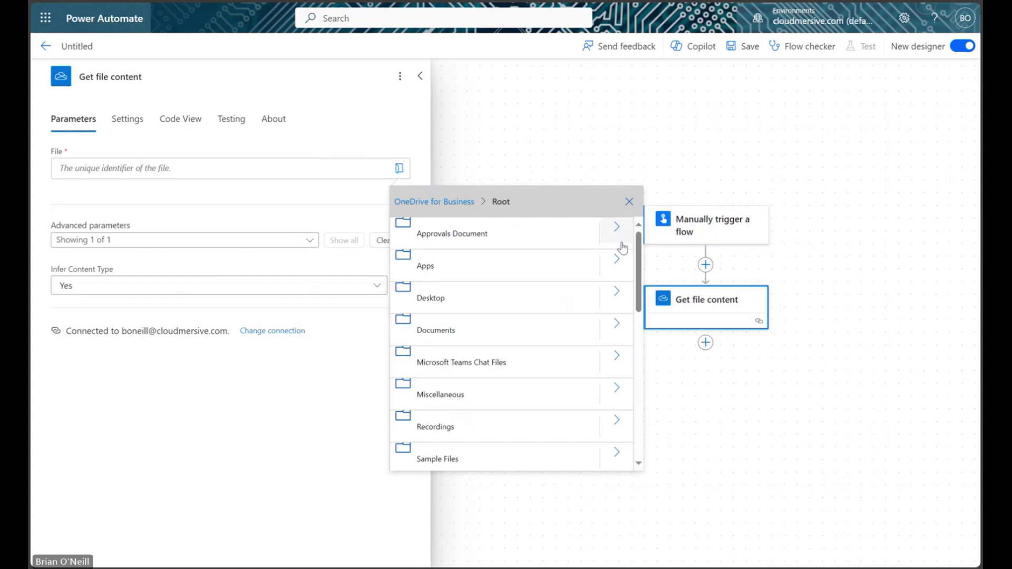
{"action": "left_click", "coordinate": [618, 453]}
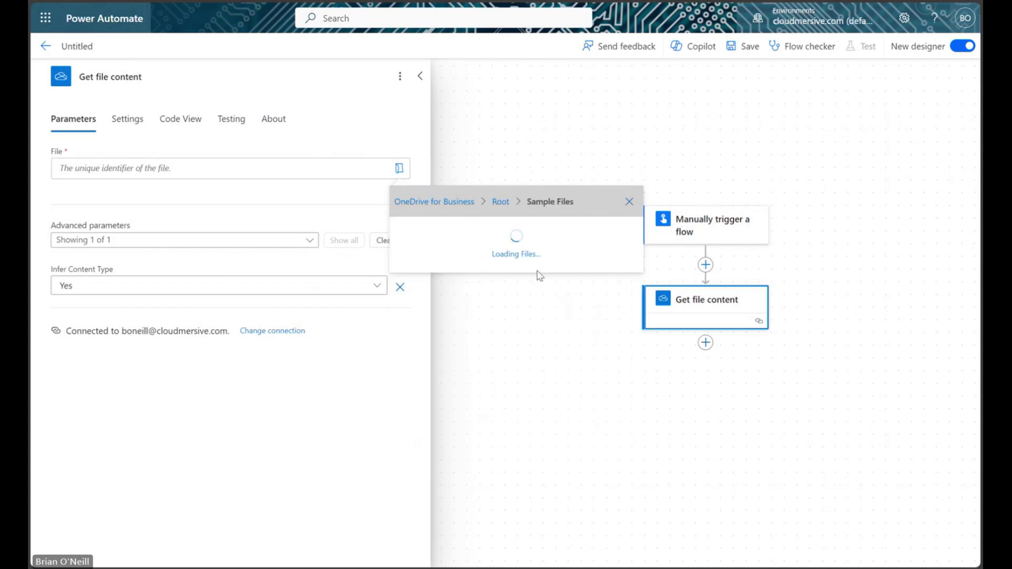
{"action": "left_click", "coordinate": [493, 239]}
{"action": "left_click", "coordinate": [420, 75]}
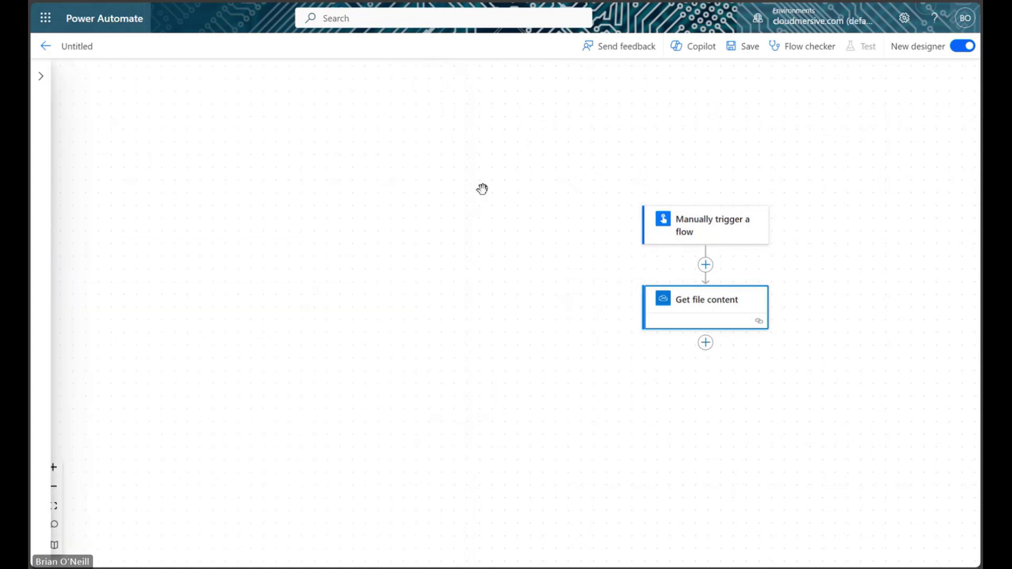
Search new actions for 'cloudmersive' and expand all Cloudmersive Document Conversion actions
{"action": "left_click", "coordinate": [559, 343]}
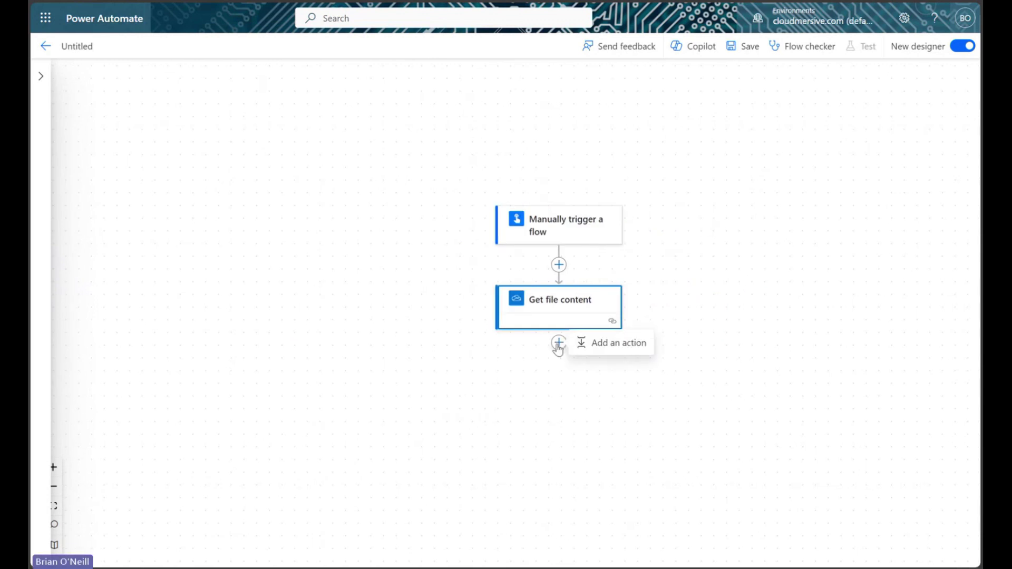
{"action": "left_click", "coordinate": [616, 352]}
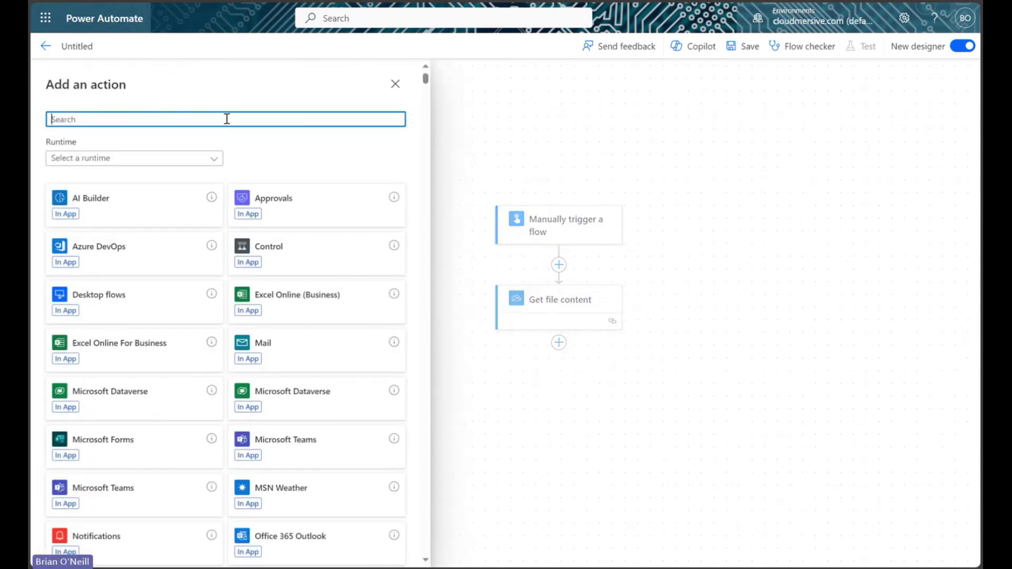
{"action": "type", "text": "cloudmersive"}
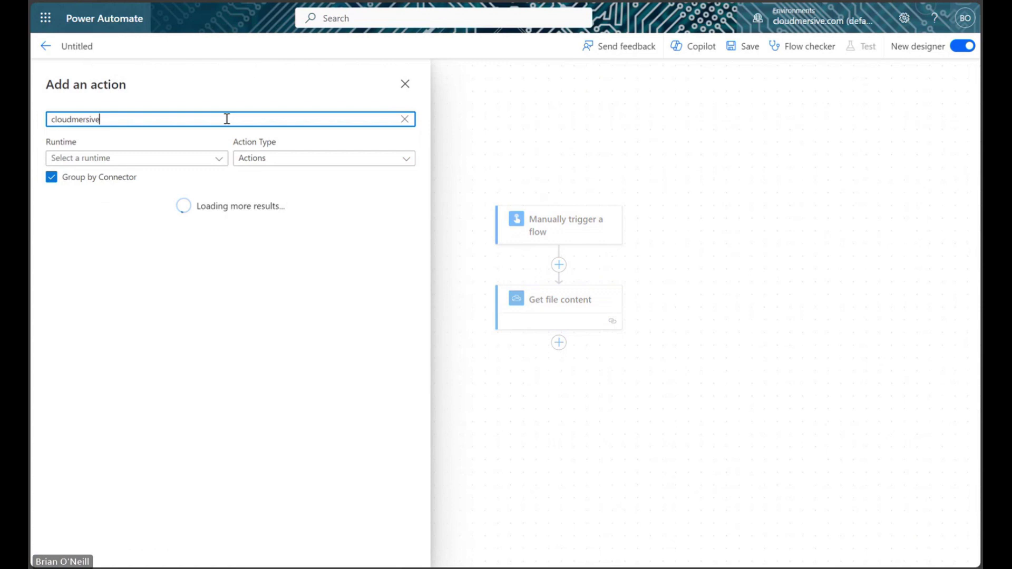
{"action": "scroll", "coordinate": [269, 287], "scroll_direction": "down", "scroll_amount": 1}
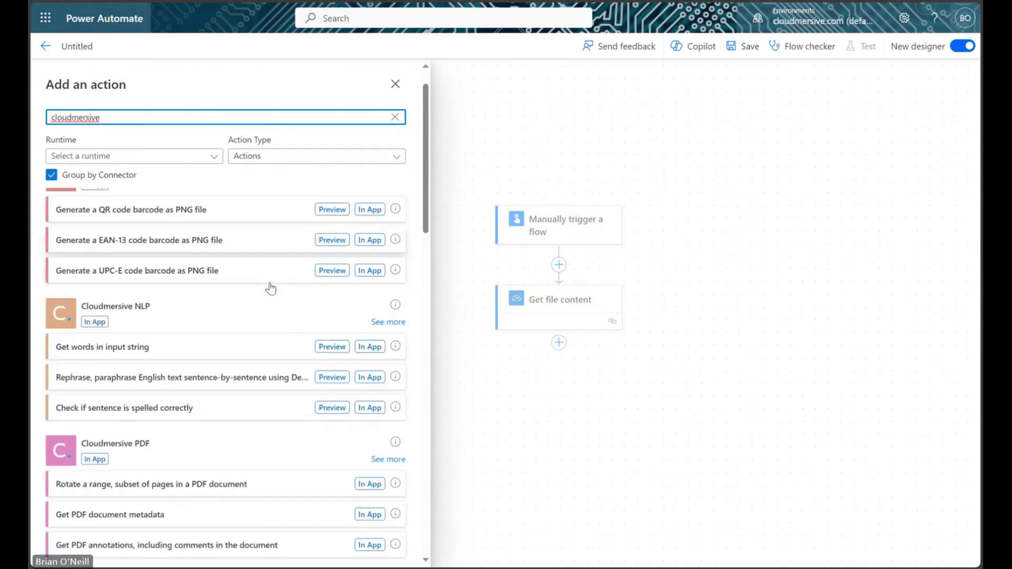
{"action": "scroll", "coordinate": [271, 289], "scroll_direction": "down", "scroll_amount": 8}
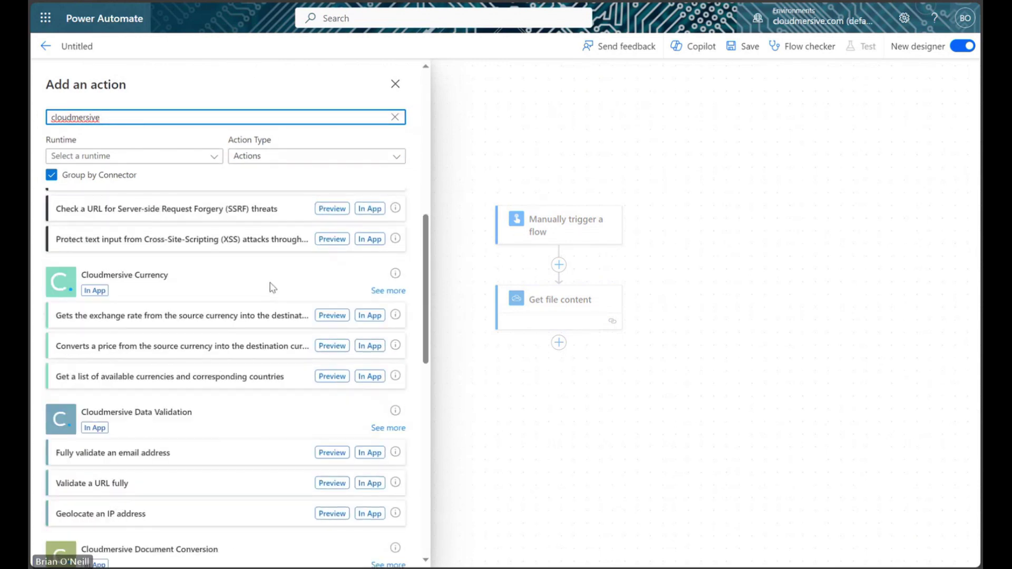
{"action": "scroll", "coordinate": [273, 287], "scroll_direction": "down", "scroll_amount": 3}
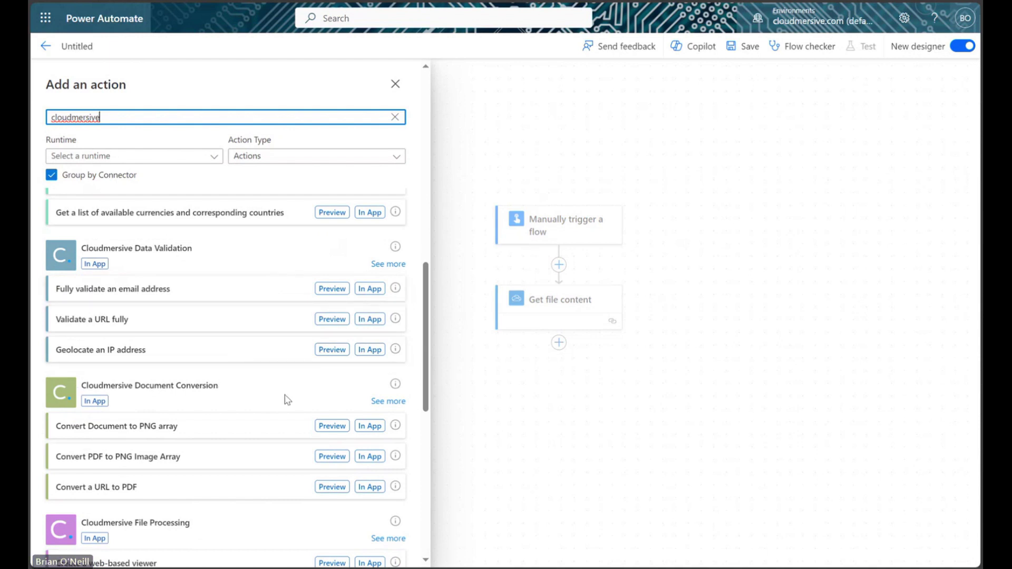
{"action": "left_click", "coordinate": [373, 402]}
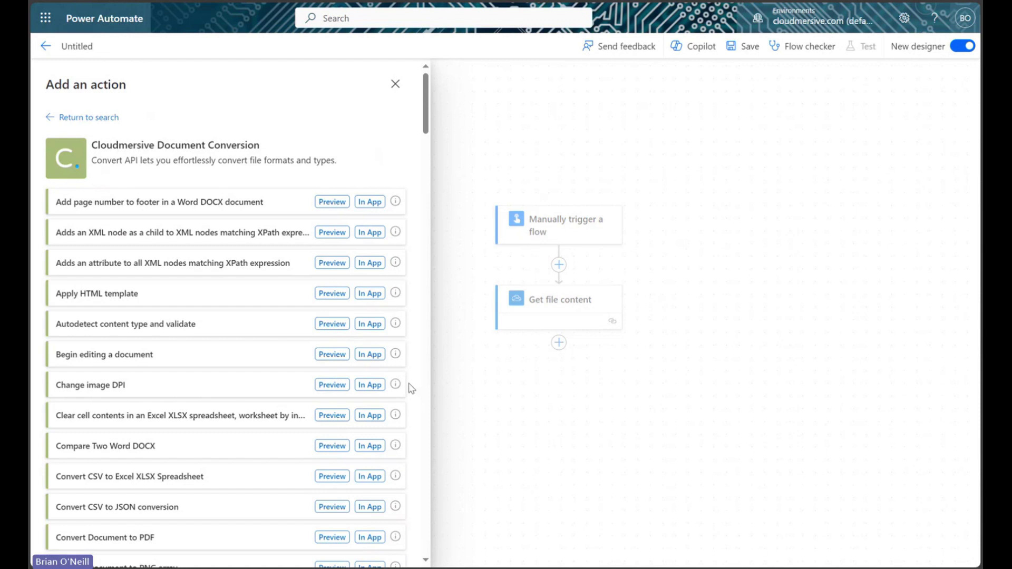
Find 'get images' on the page and add 'Get images from a Excel XLSX spreadsheet, worksheet'
{"action": "key", "text": "ctrl+f"}
{"action": "type", "text": "get images"}
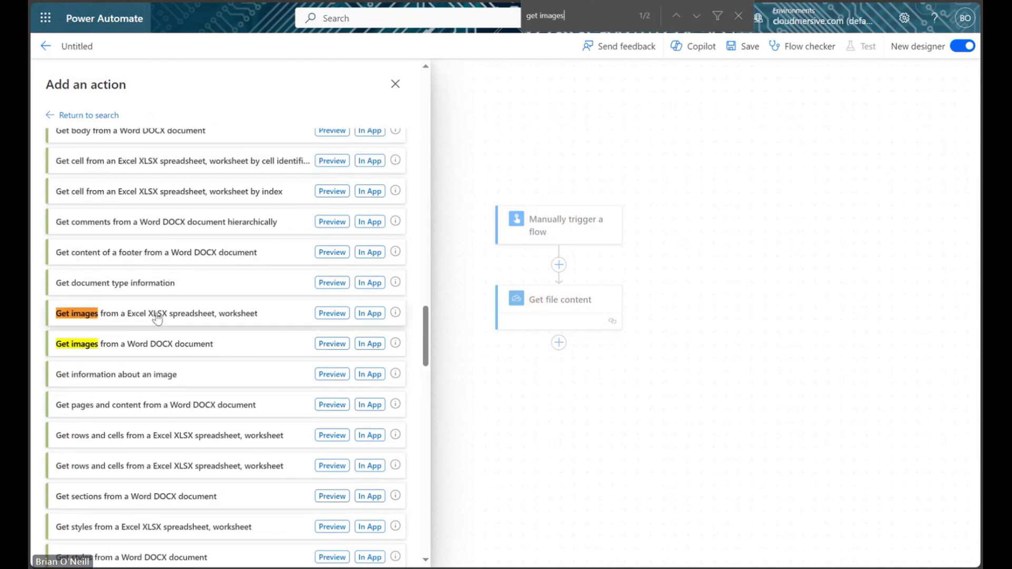
{"action": "left_click", "coordinate": [273, 315]}
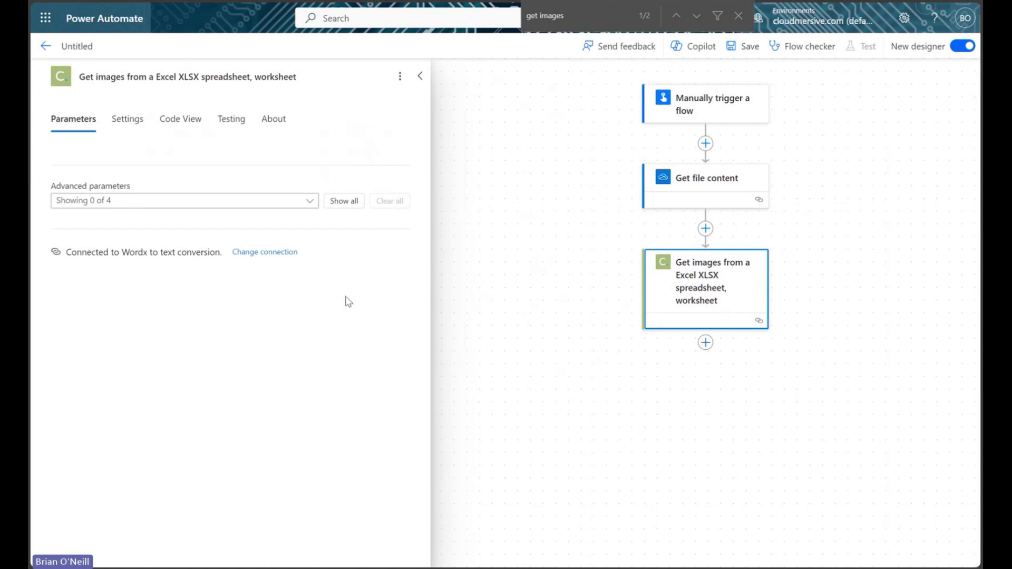
Set InputFileBytes to the File content output of Get file content
{"action": "left_click", "coordinate": [353, 200]}
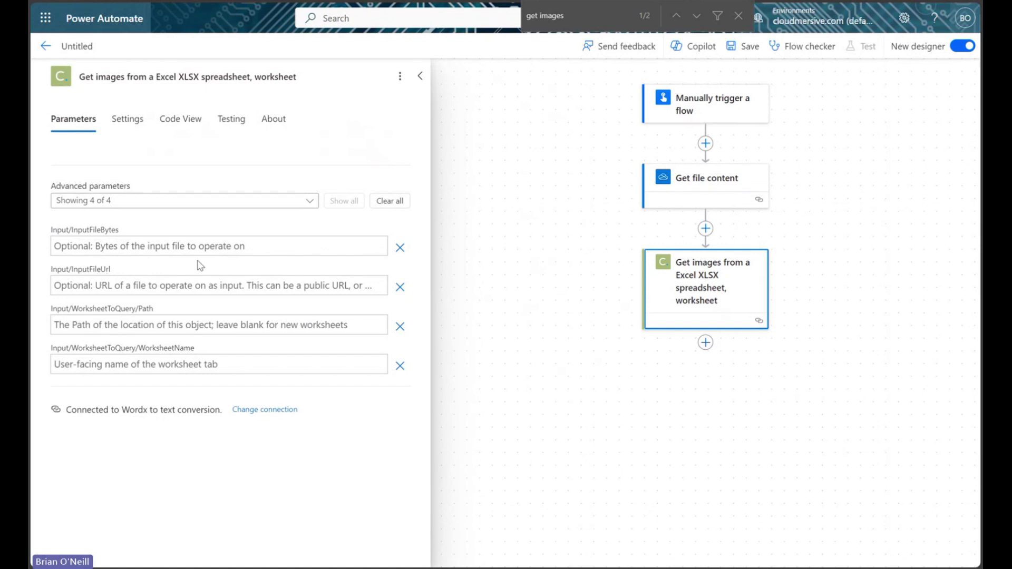
{"action": "left_click", "coordinate": [252, 249]}
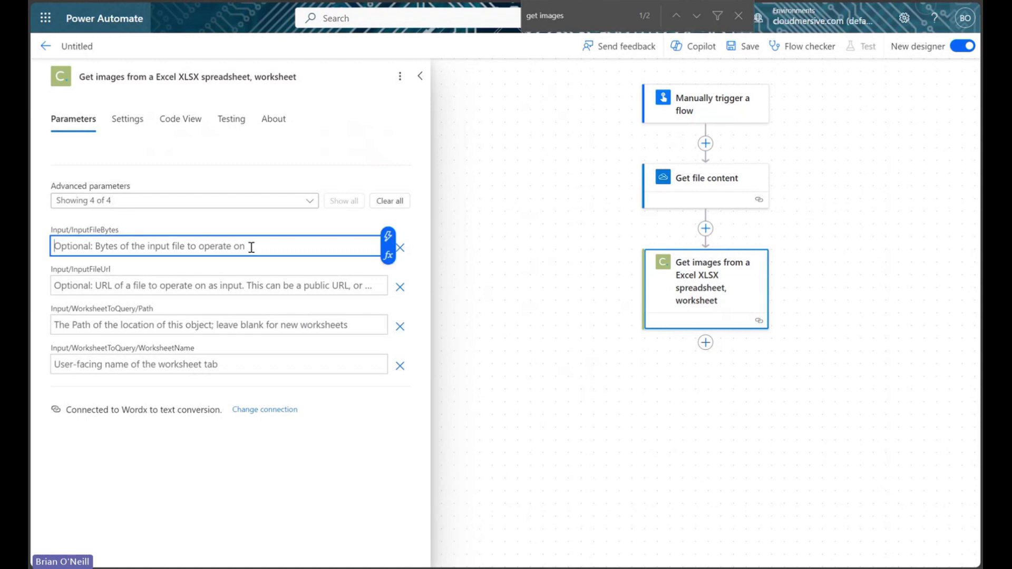
{"action": "left_click", "coordinate": [387, 237]}
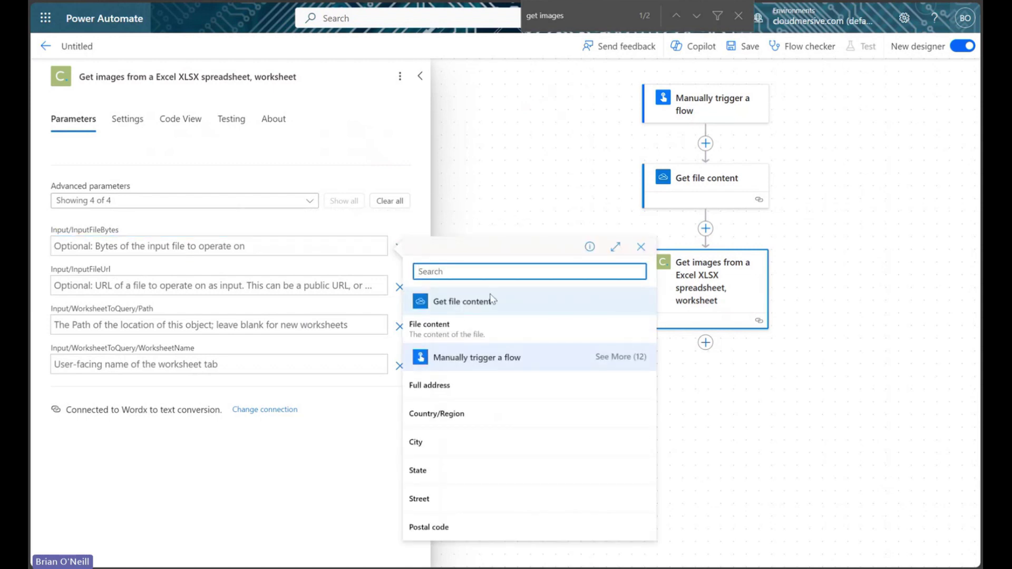
{"action": "left_click", "coordinate": [489, 331]}
{"action": "left_click", "coordinate": [403, 168]}
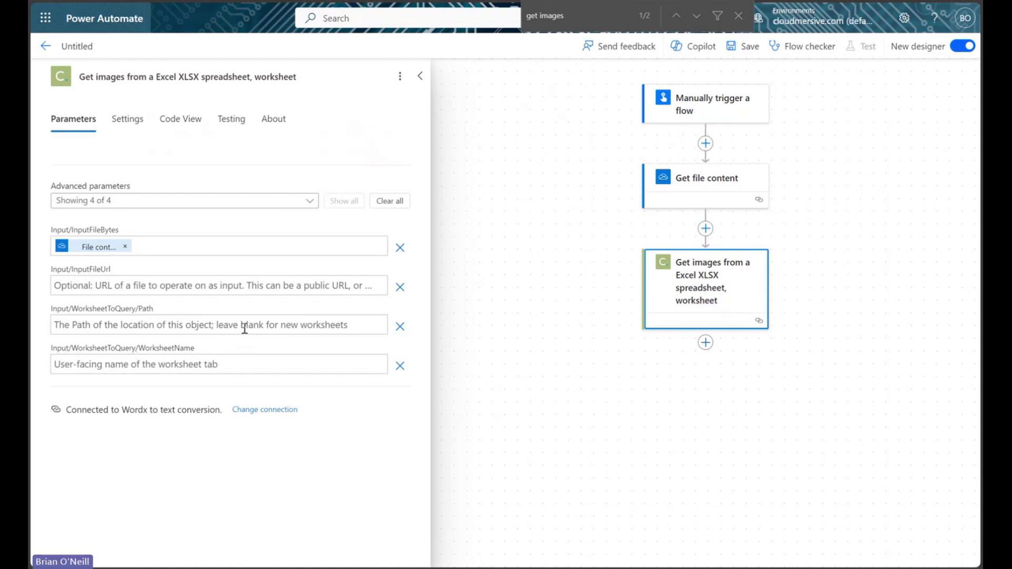
Leave the Path and WorksheetName fields empty
{"action": "left_click", "coordinate": [195, 324]}
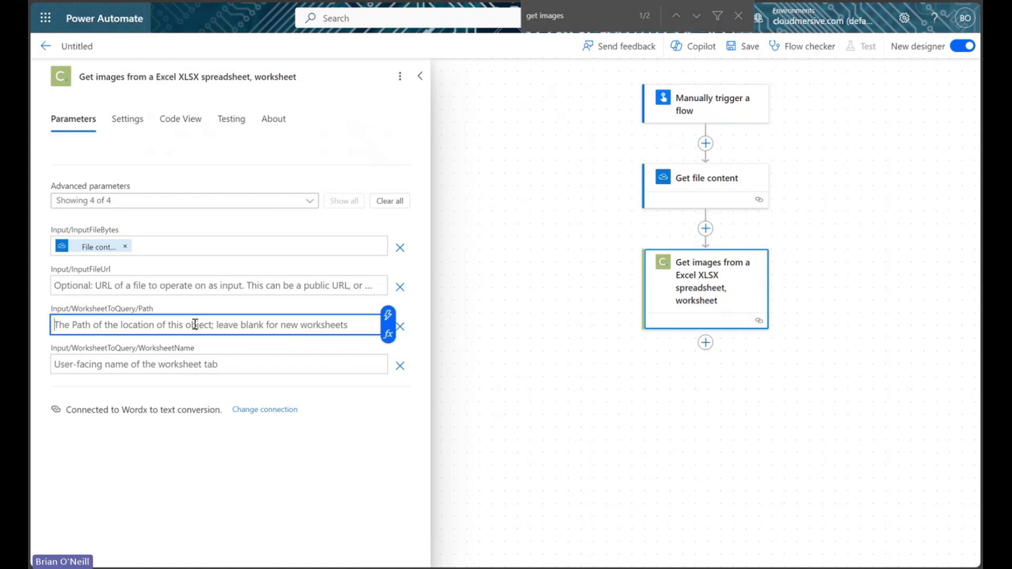
{"action": "type", "text": "/path"}
{"action": "key", "text": "BackSpace"}
{"action": "key", "text": "BackSpace"}
{"action": "key", "text": "BackSpace"}
{"action": "key", "text": "BackSpace"}
{"action": "key", "text": "BackSpace"}
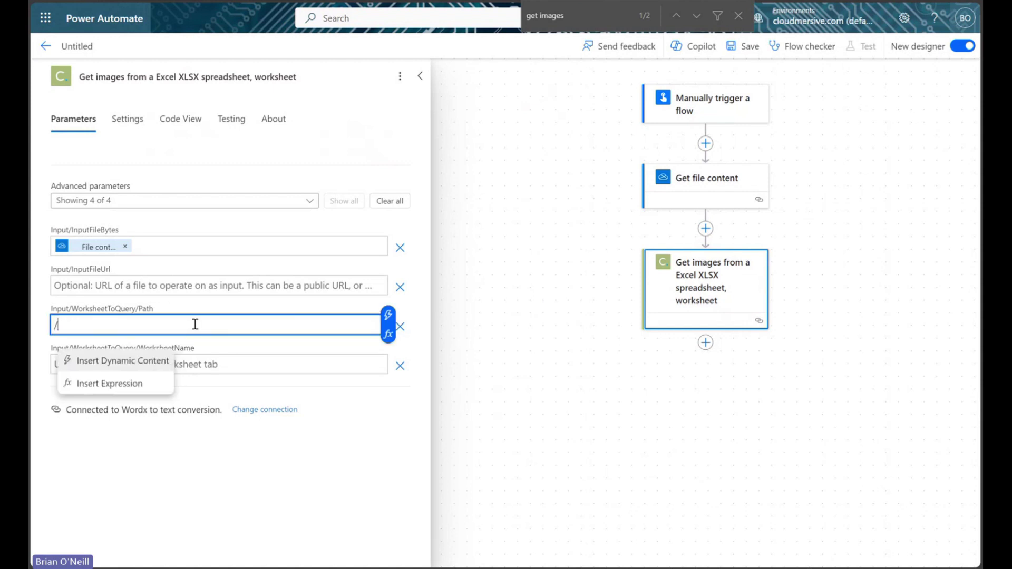
{"action": "type", "text": "e"}
{"action": "key", "text": "BackSpace"}
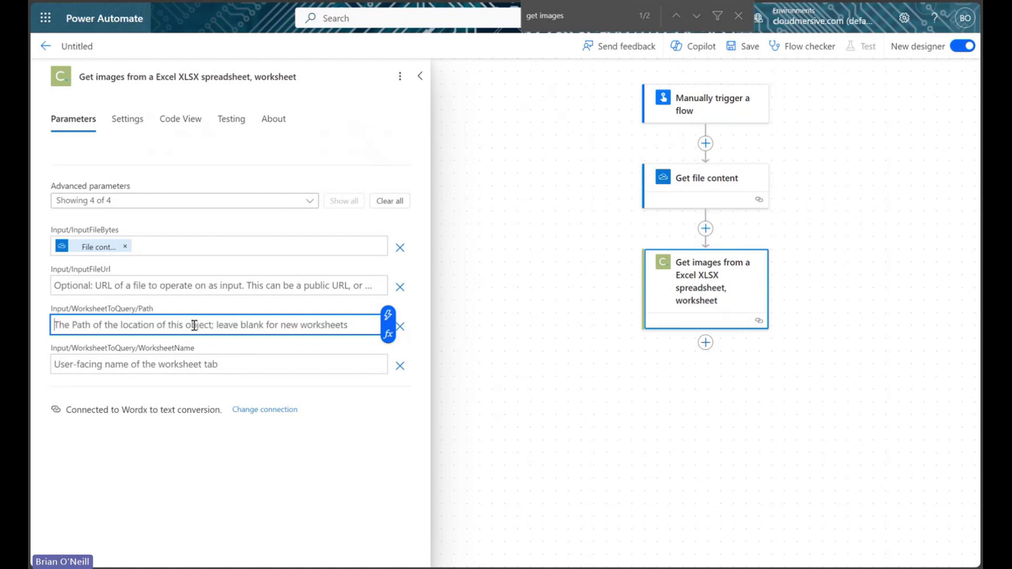
{"action": "left_click", "coordinate": [164, 366]}
{"action": "type", "text": "sheet1"}
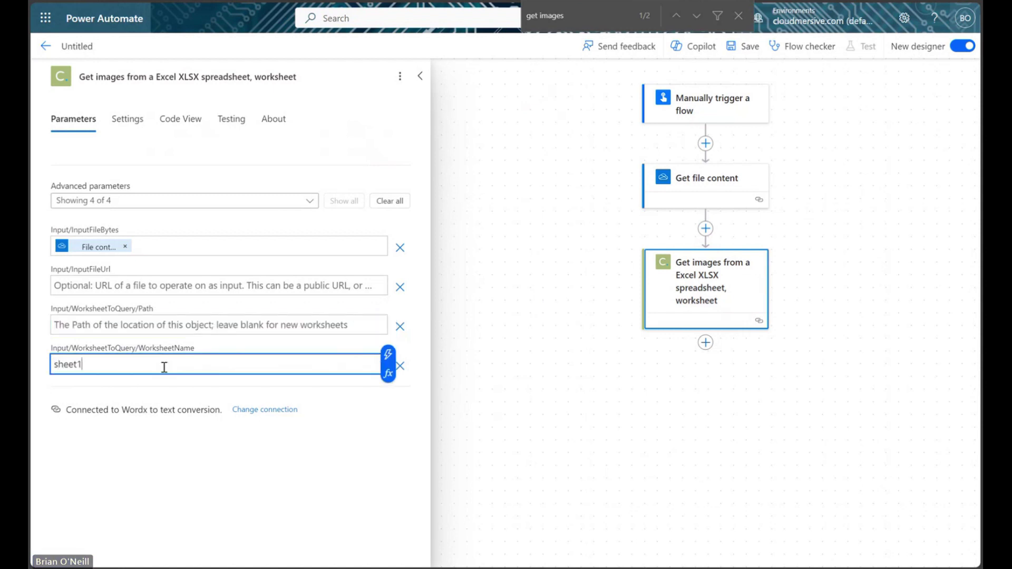
{"action": "key", "text": "BackSpace"}
{"action": "key", "text": "BackSpace"}
{"action": "key", "text": "BackSpace"}
{"action": "key", "text": "BackSpace"}
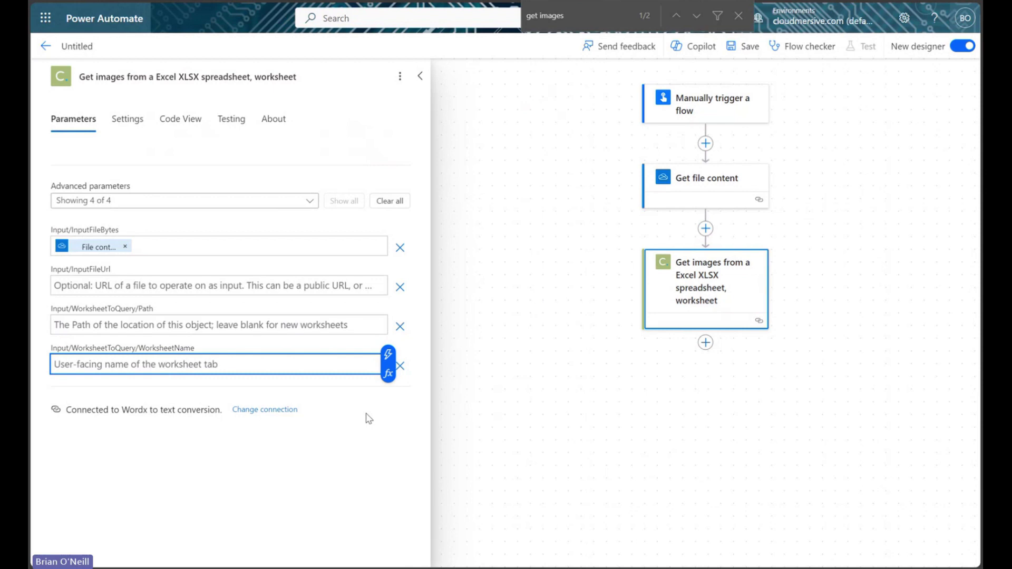
{"action": "left_click", "coordinate": [387, 421]}
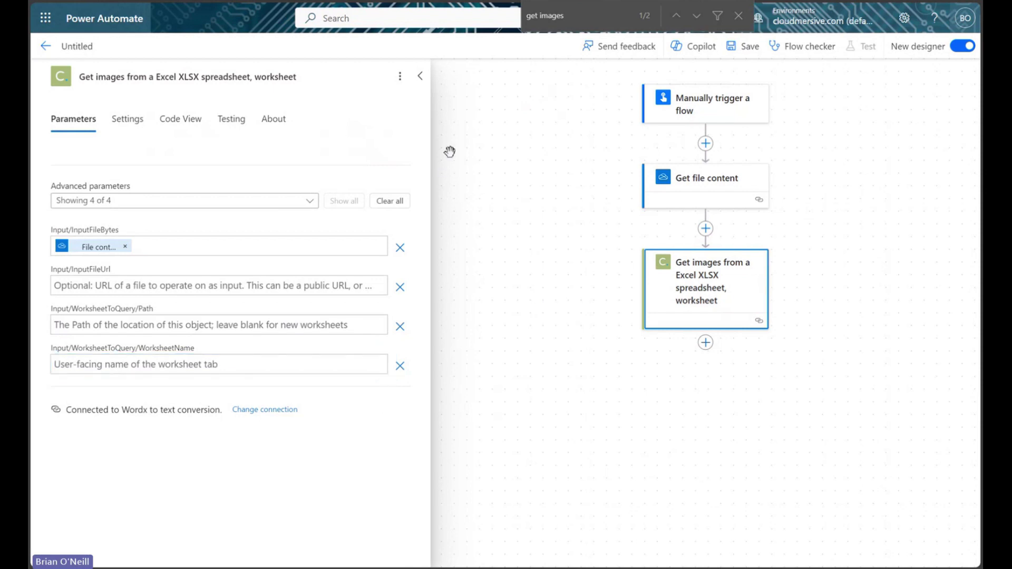
Collapse the Get images parameters panel to view the whole three-step flow
{"action": "left_click", "coordinate": [423, 80]}
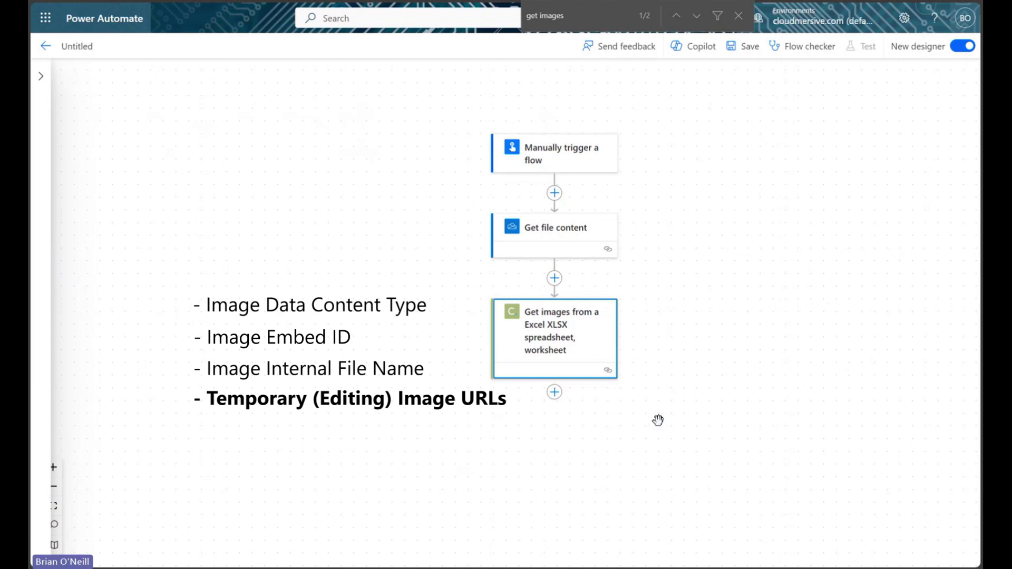
{"action": "scroll", "coordinate": [658, 420], "scroll_direction": "down", "scroll_amount": 1}
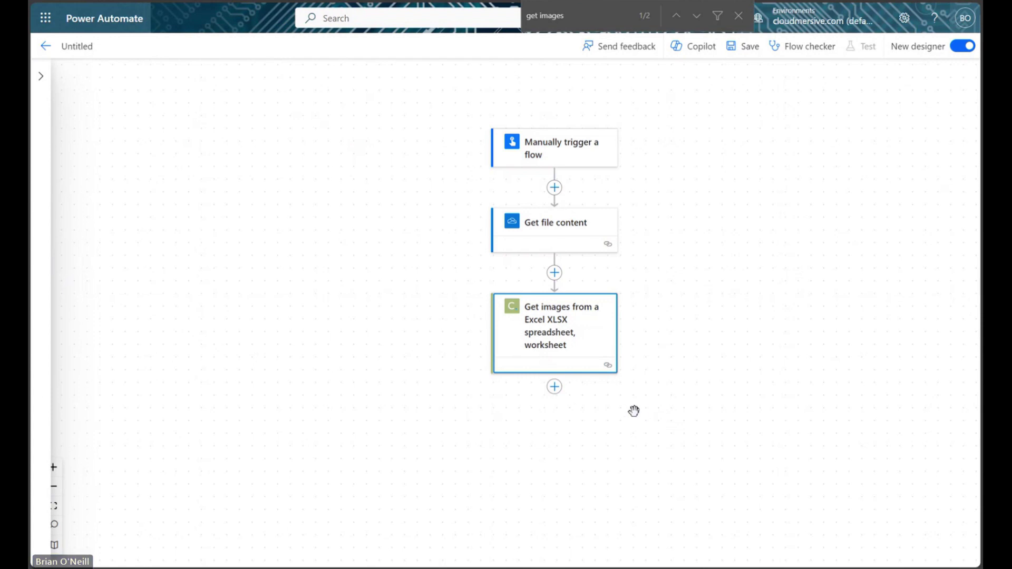
Add a new action below Get images and search for 'finish editing'
{"action": "left_click", "coordinate": [554, 387]}
{"action": "left_click", "coordinate": [613, 388]}
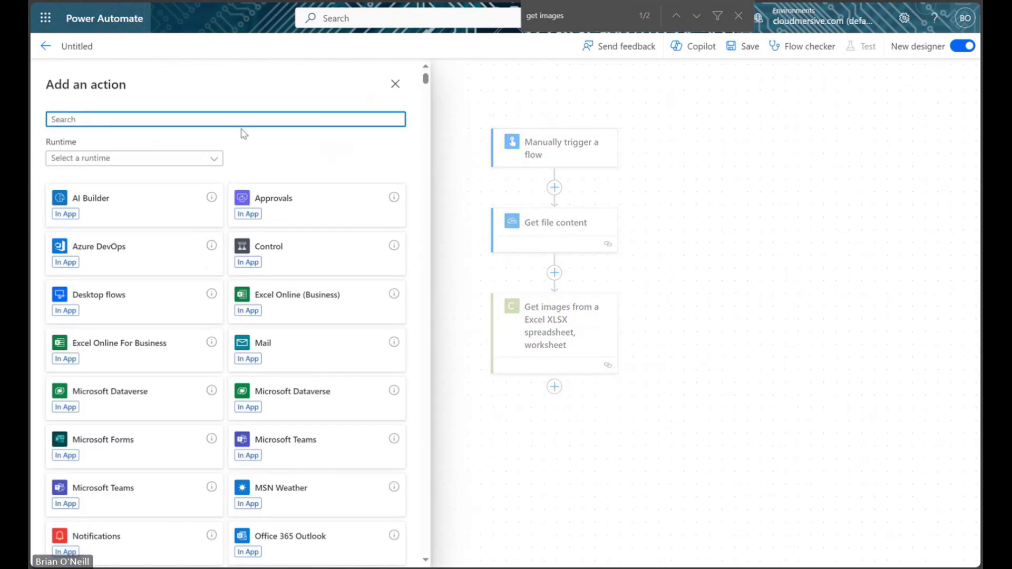
{"action": "type", "text": "finish e"}
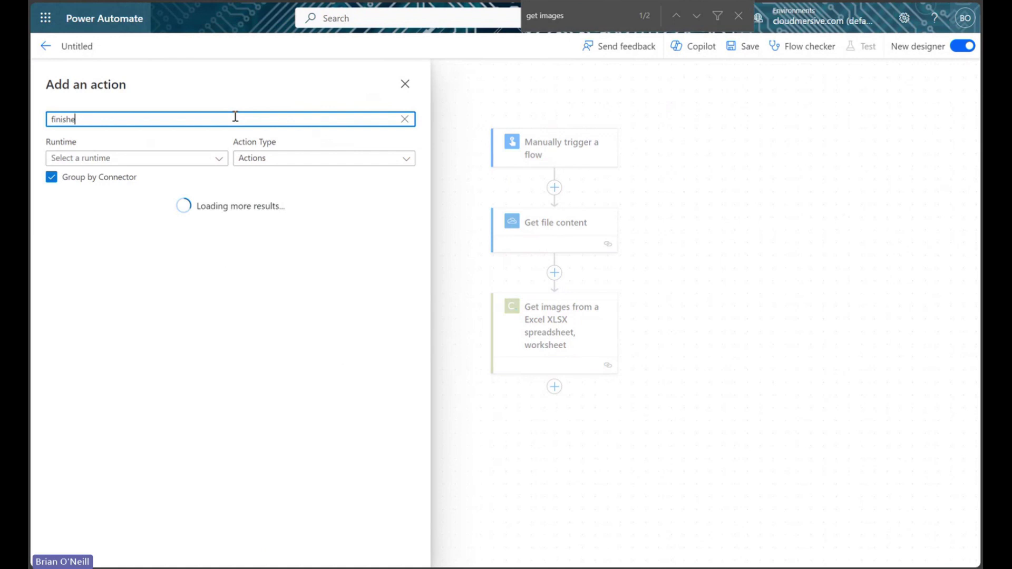
{"action": "type", "text": "digint"}
{"action": "key", "text": "BackSpace"}
{"action": "key", "text": "BackSpace"}
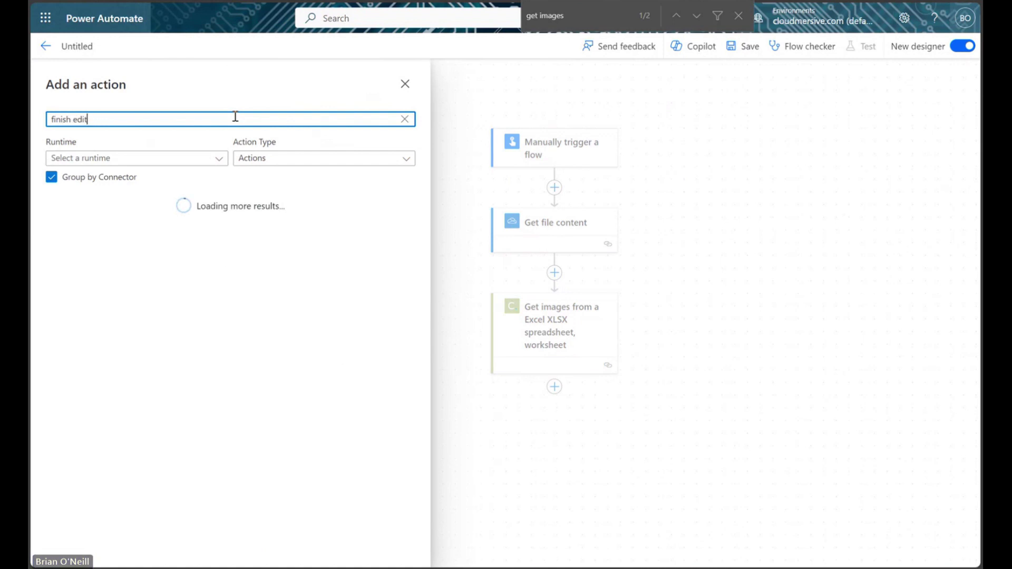
{"action": "type", "text": "ting"}
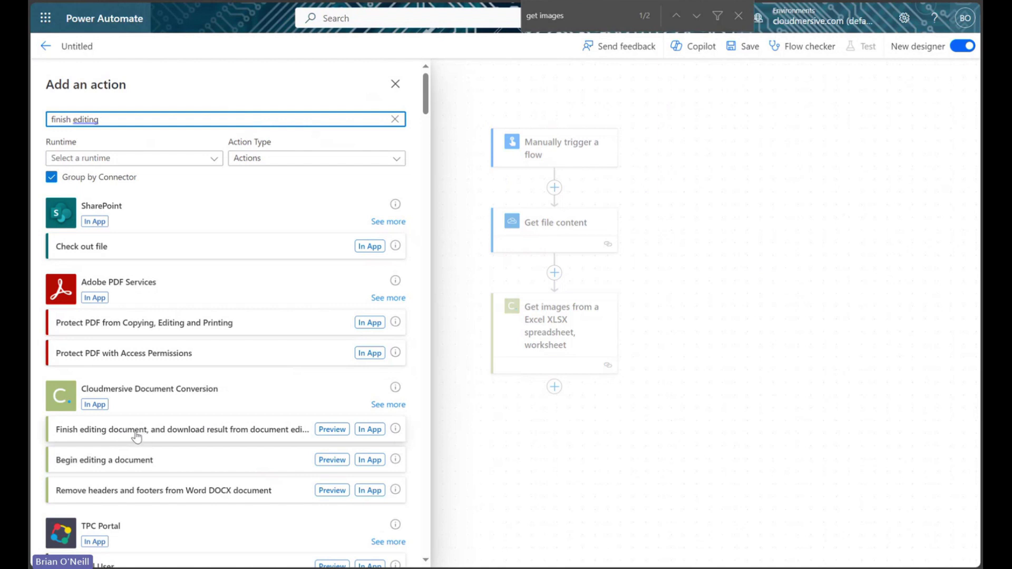
{"action": "scroll", "coordinate": [168, 438], "scroll_direction": "down", "scroll_amount": 2}
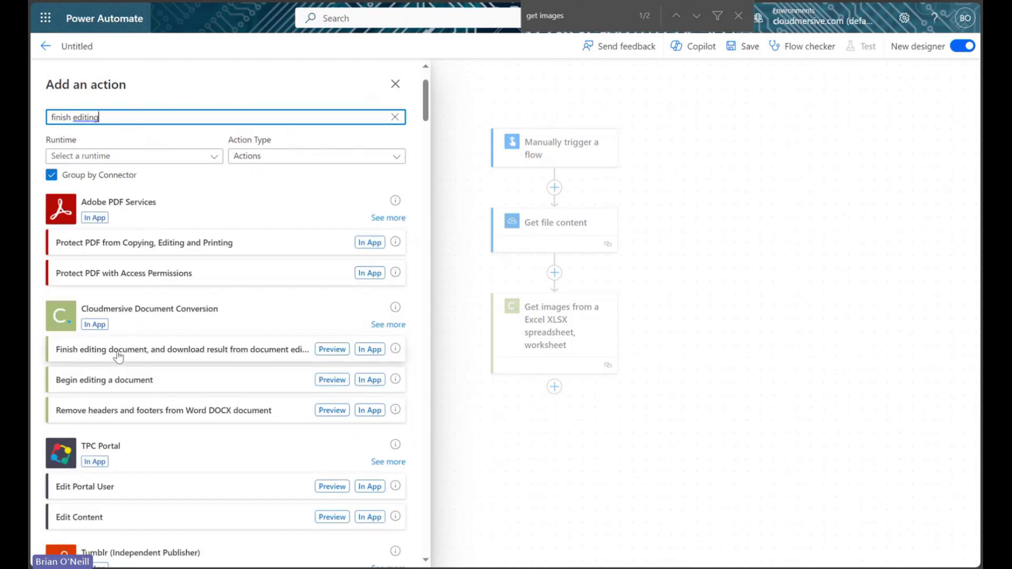
Add 'Finish editing document' with InputFileUrl set to each image's ImageContentsURL
{"action": "left_click", "coordinate": [235, 355]}
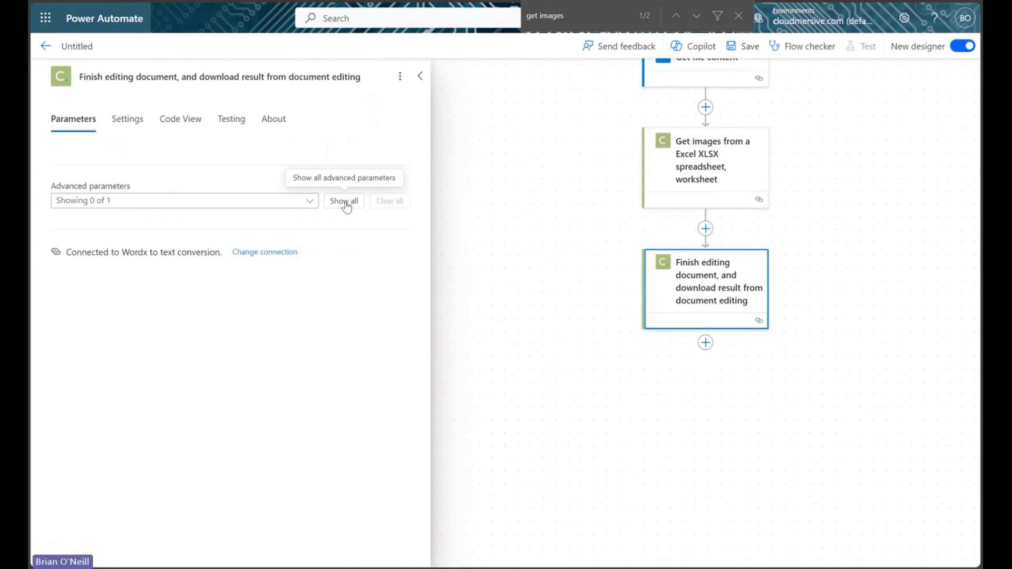
{"action": "left_click", "coordinate": [343, 201]}
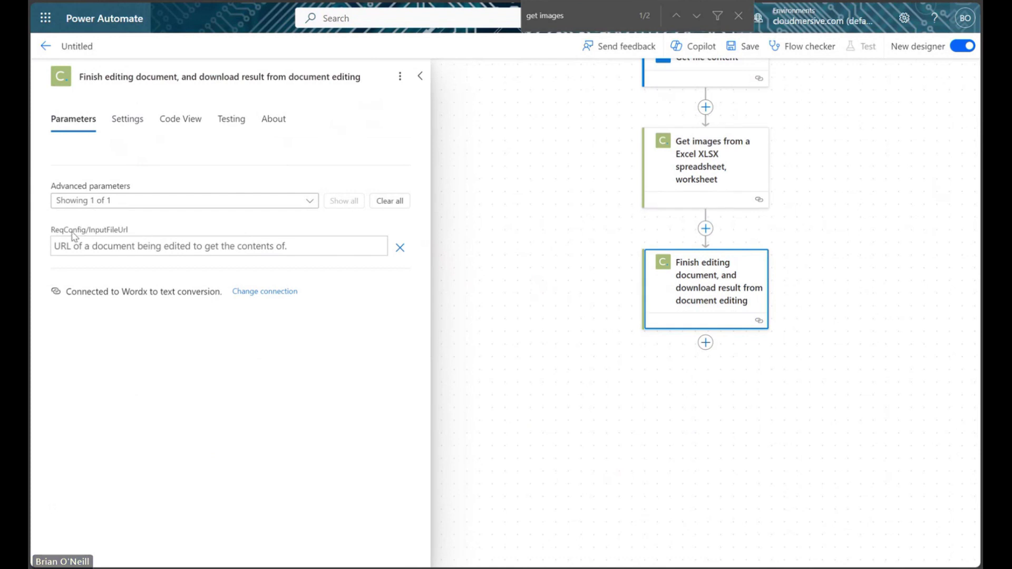
{"action": "left_click", "coordinate": [225, 248]}
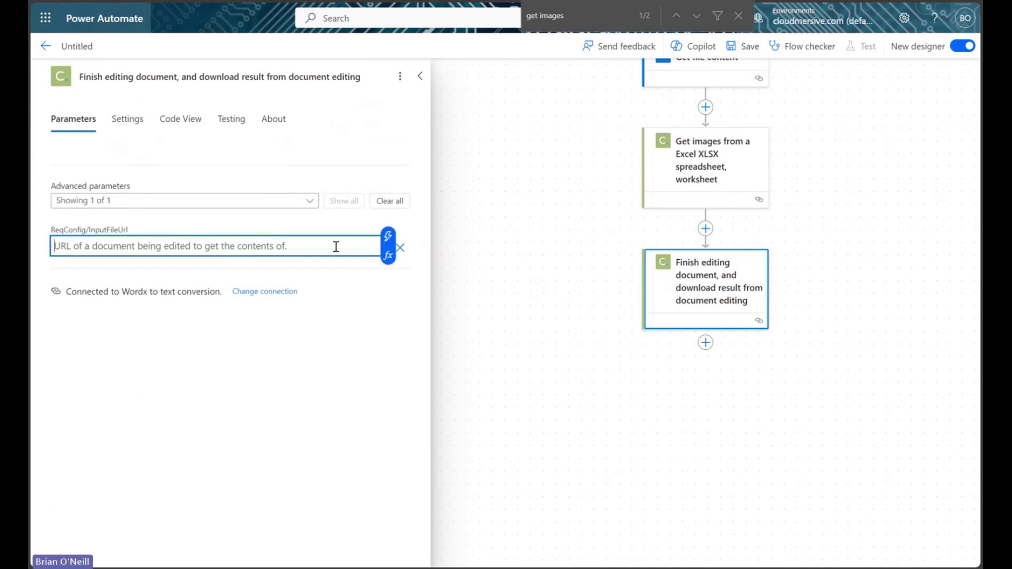
{"action": "left_click", "coordinate": [388, 236]}
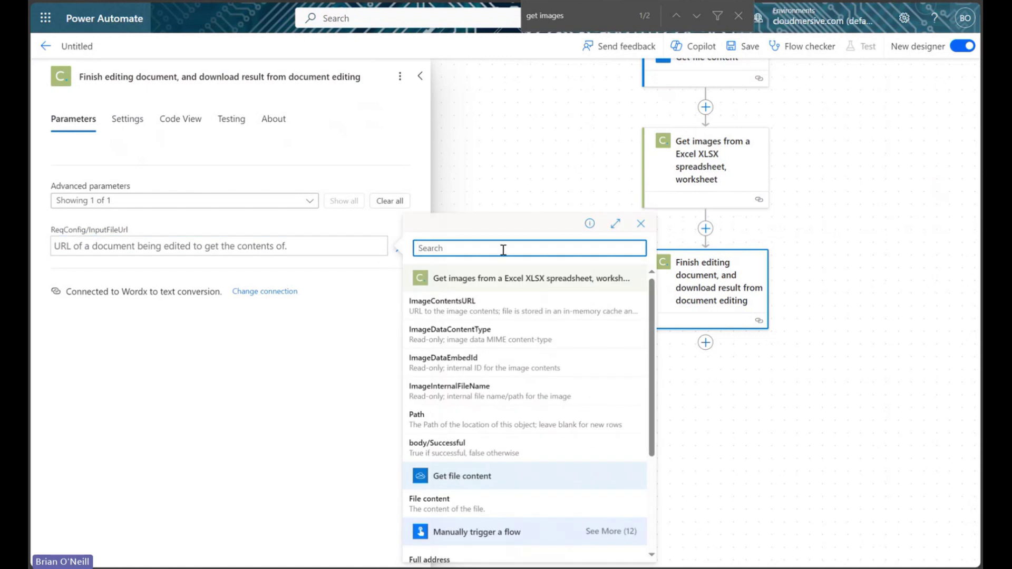
{"action": "left_click", "coordinate": [498, 311]}
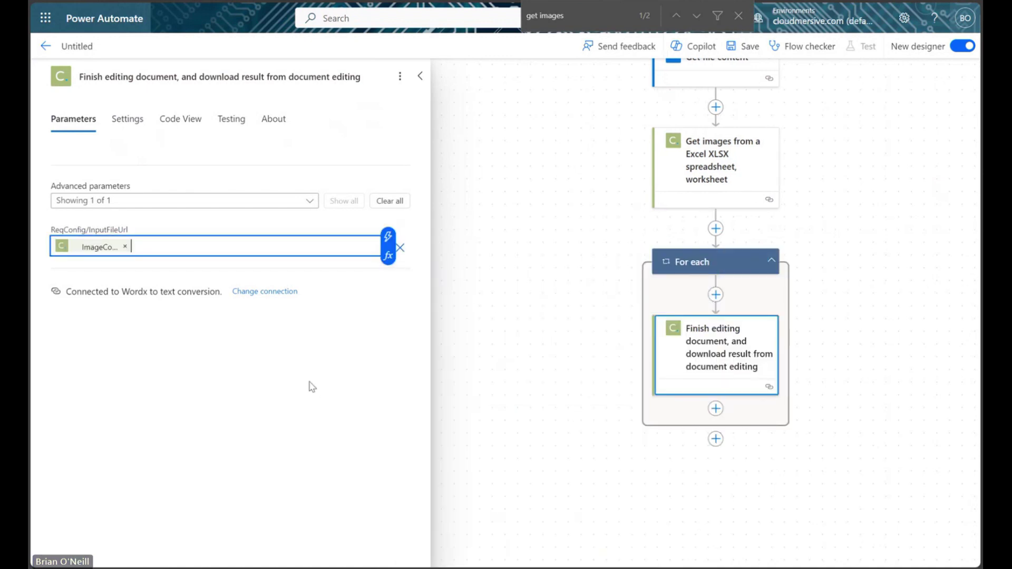
{"action": "left_click", "coordinate": [420, 76]}
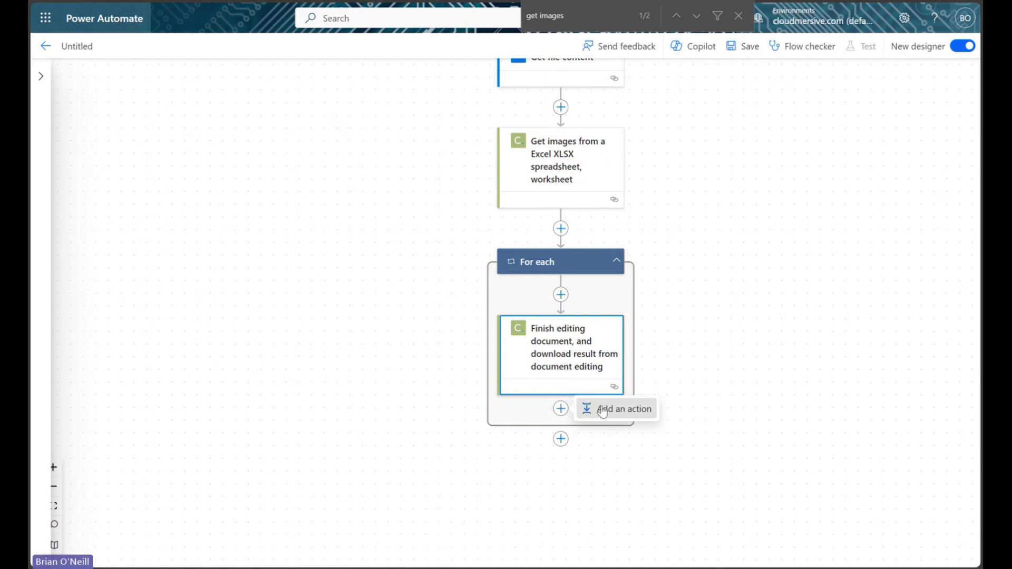
Add a OneDrive 'Create file' action in the loop targeting /Sample Files
{"action": "left_click", "coordinate": [584, 409]}
{"action": "type", "text": "create file"}
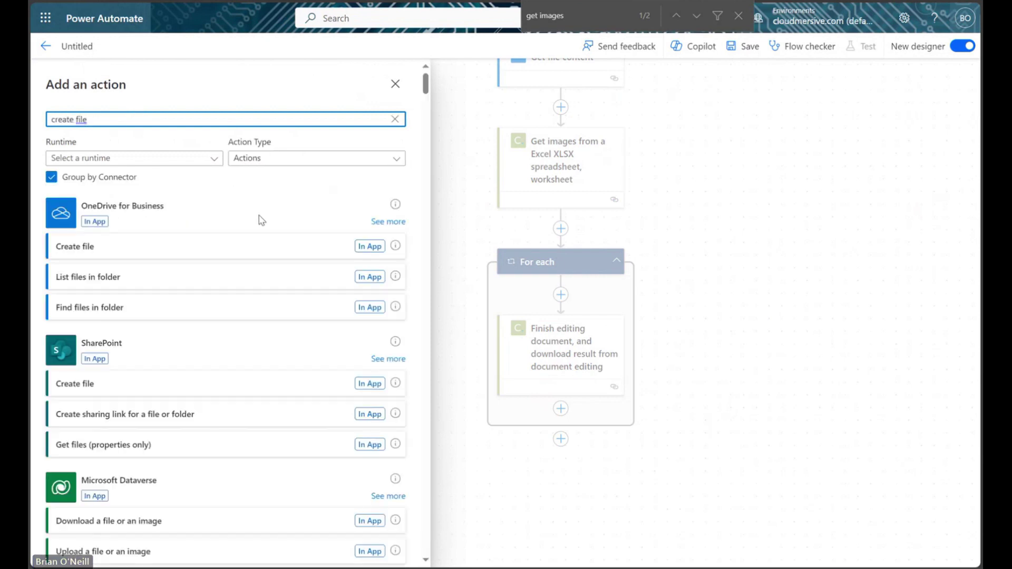
{"action": "left_click", "coordinate": [245, 246]}
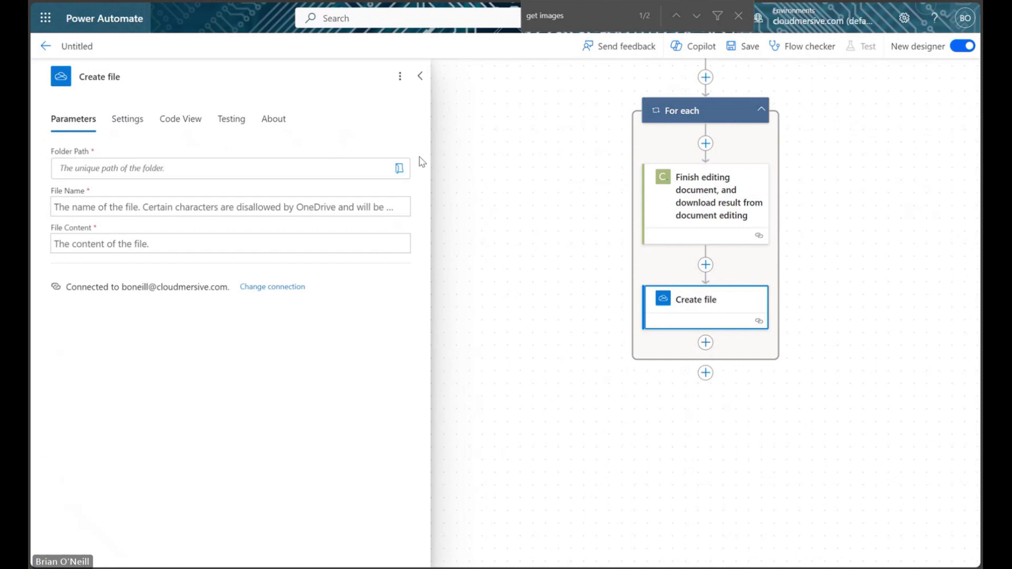
{"action": "left_click", "coordinate": [399, 168]}
{"action": "left_click", "coordinate": [553, 450]}
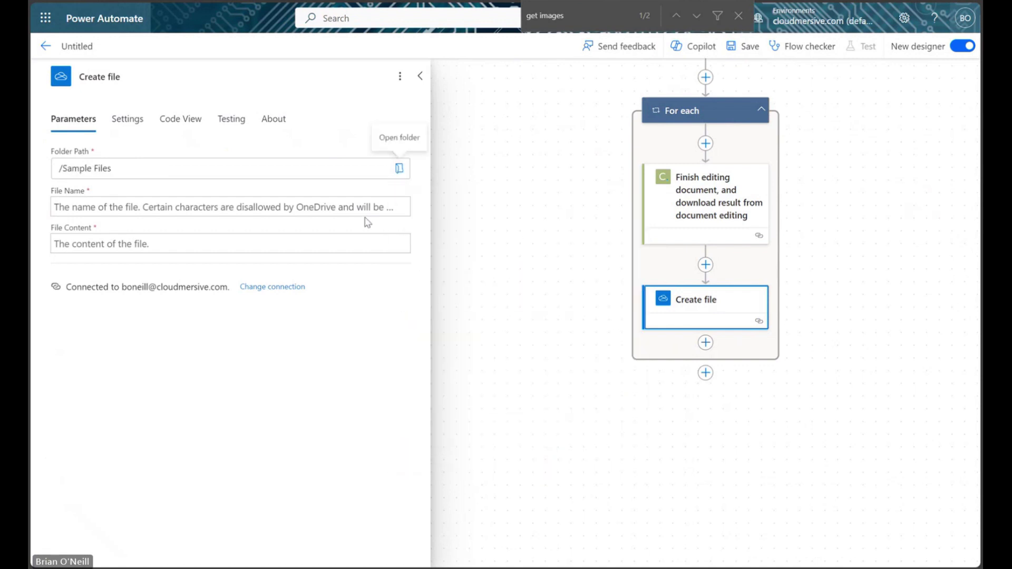
Name the file file.png, use OutputContent as its content, and save the flow
{"action": "left_click", "coordinate": [342, 208]}
{"action": "type", "text": "file.png"}
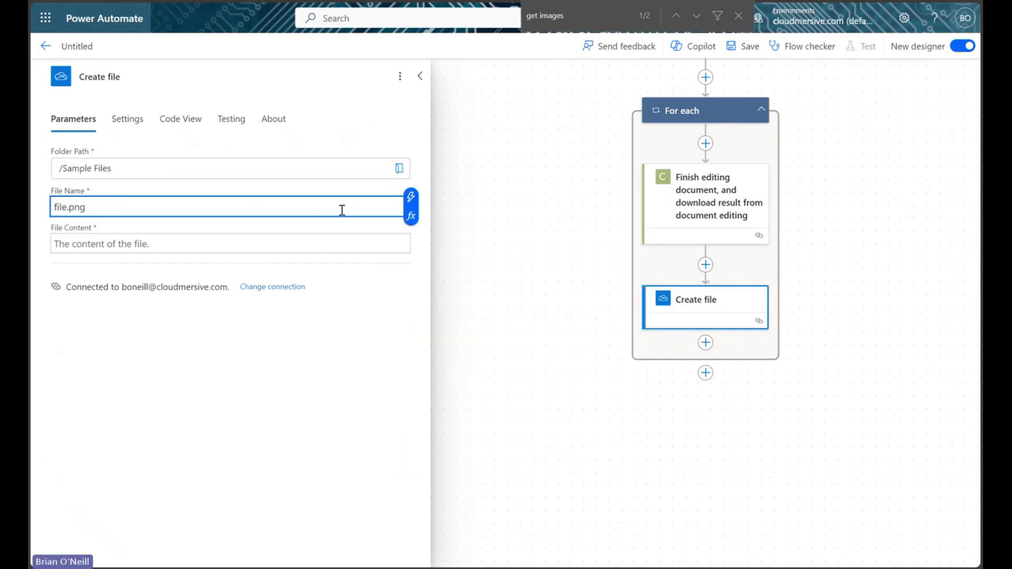
{"action": "left_click", "coordinate": [309, 243]}
{"action": "left_click", "coordinate": [411, 234]}
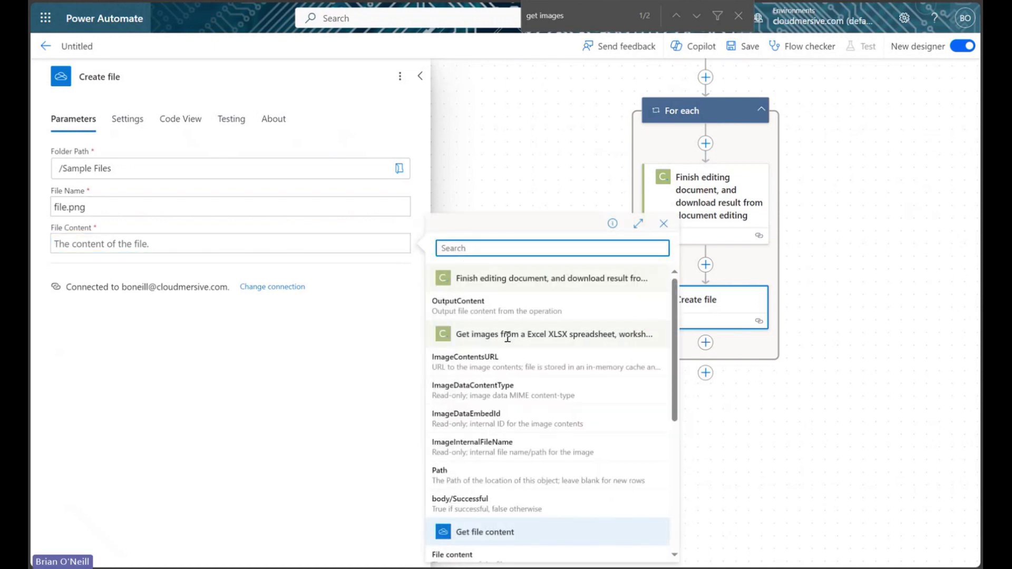
{"action": "left_click", "coordinate": [543, 313]}
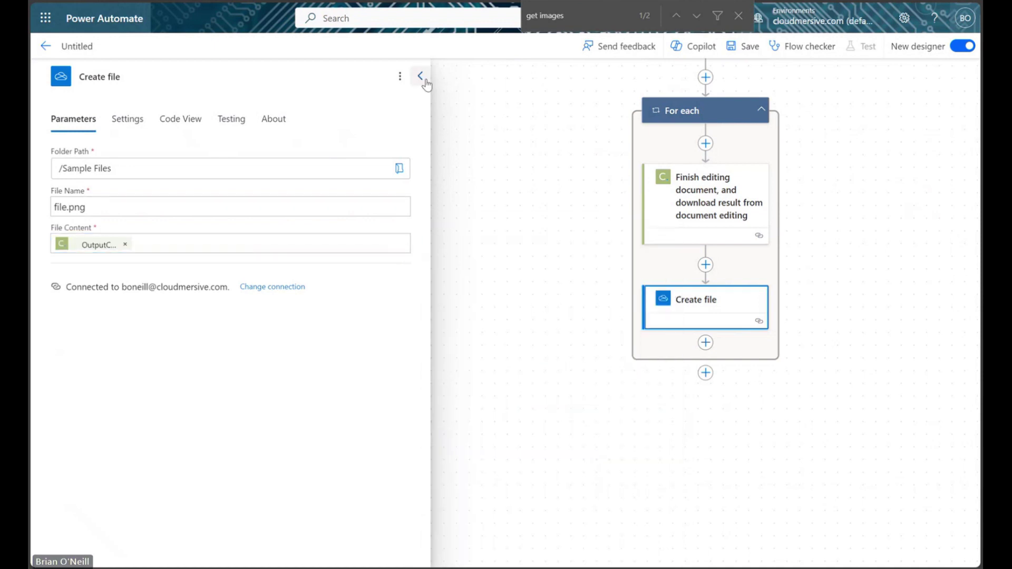
{"action": "left_click", "coordinate": [420, 76]}
{"action": "left_click", "coordinate": [744, 46]}
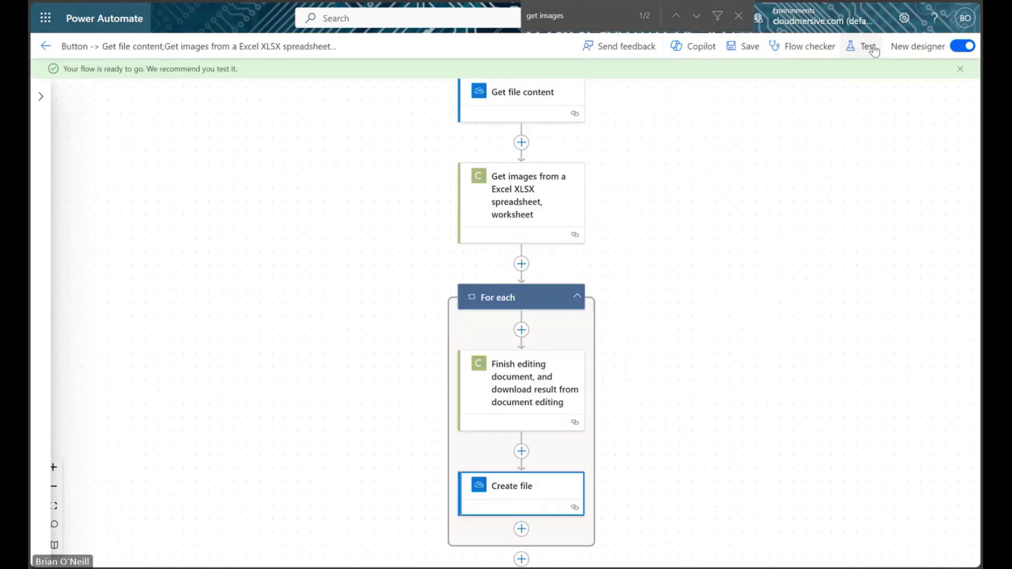
Start a flow test using the Manually option
{"action": "left_click", "coordinate": [869, 49]}
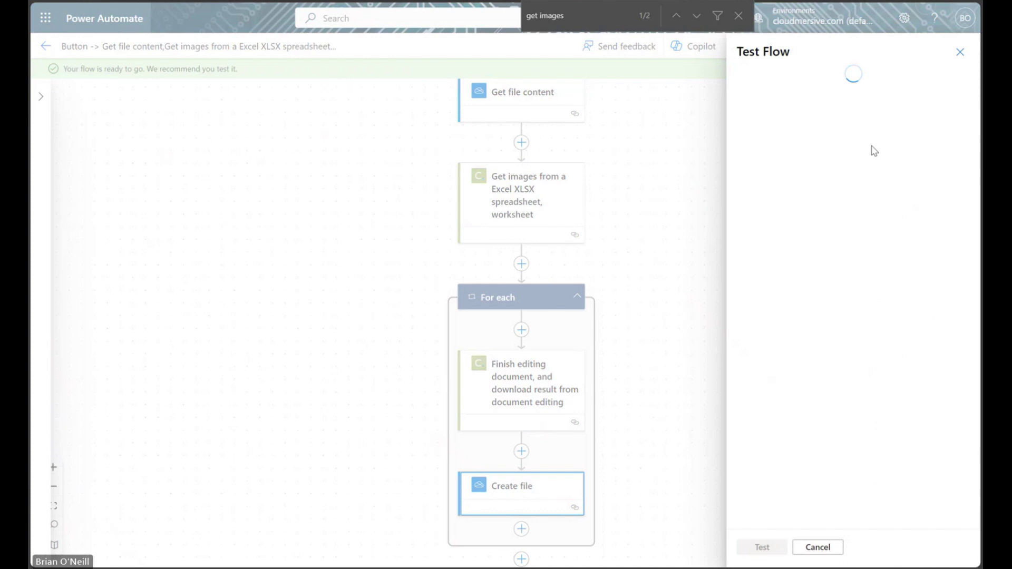
{"action": "left_click", "coordinate": [785, 90]}
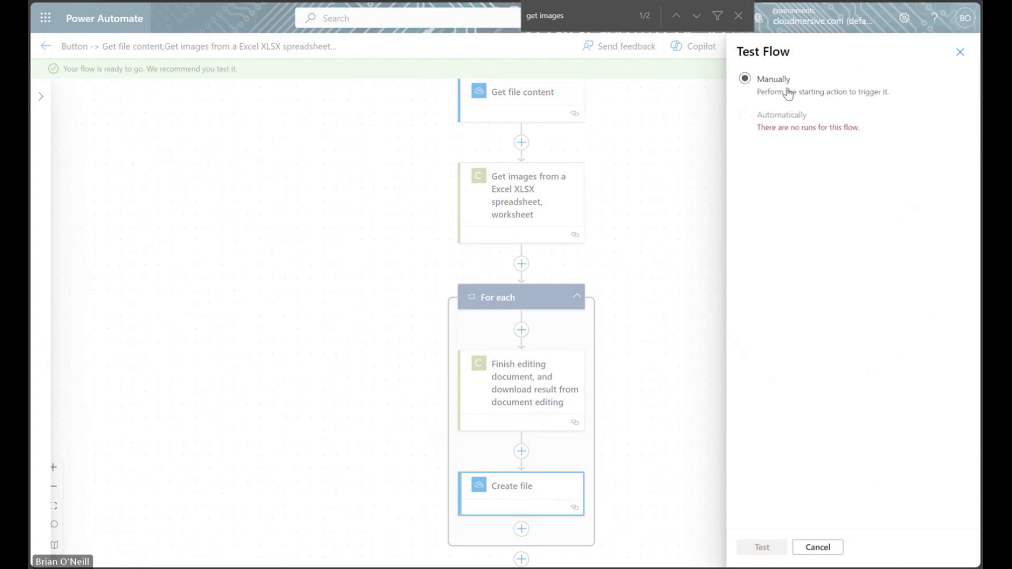